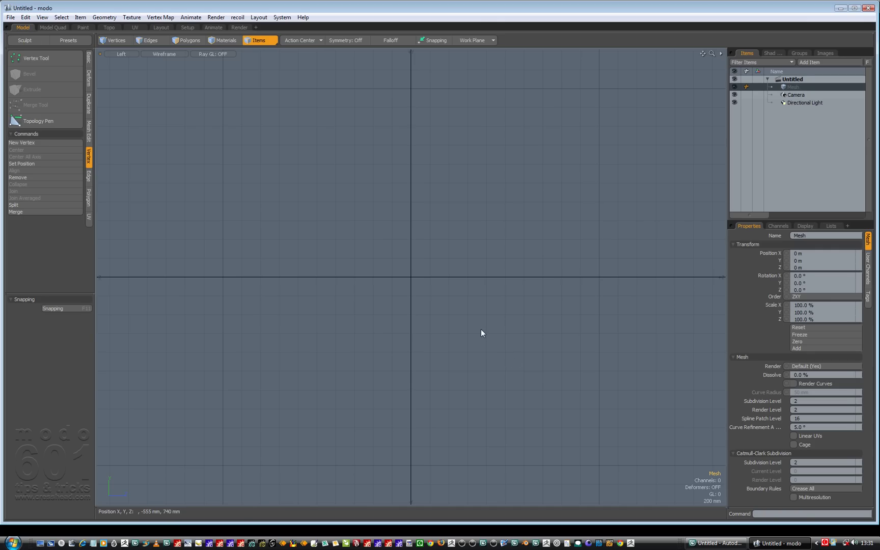
Step: Change the single viewport to the Perspective view and switch the workspace to the Model Quad layout
key("ctrl+space")
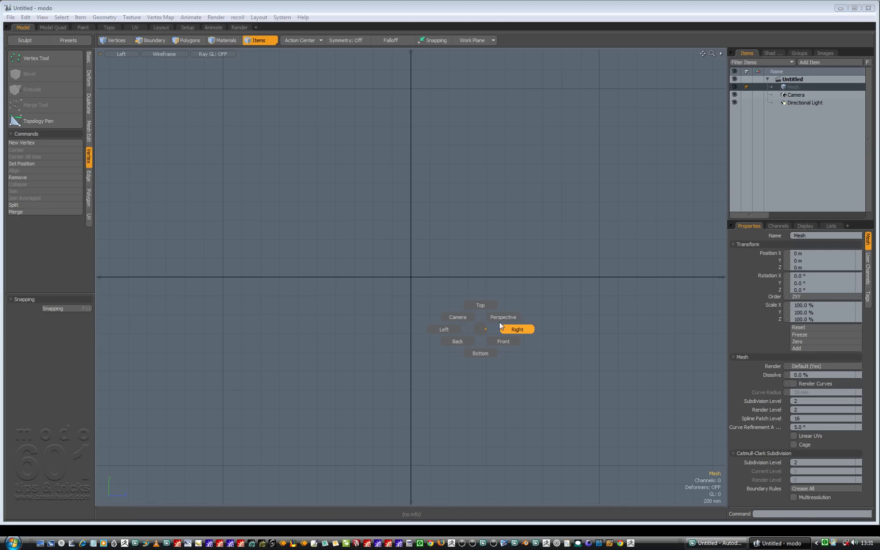
left_click(500, 318)
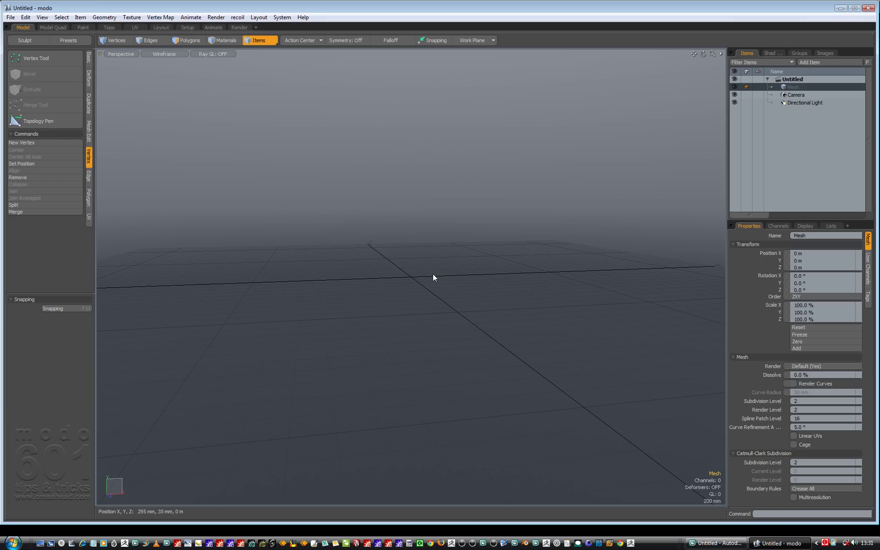
scroll(432, 273, "down", 3)
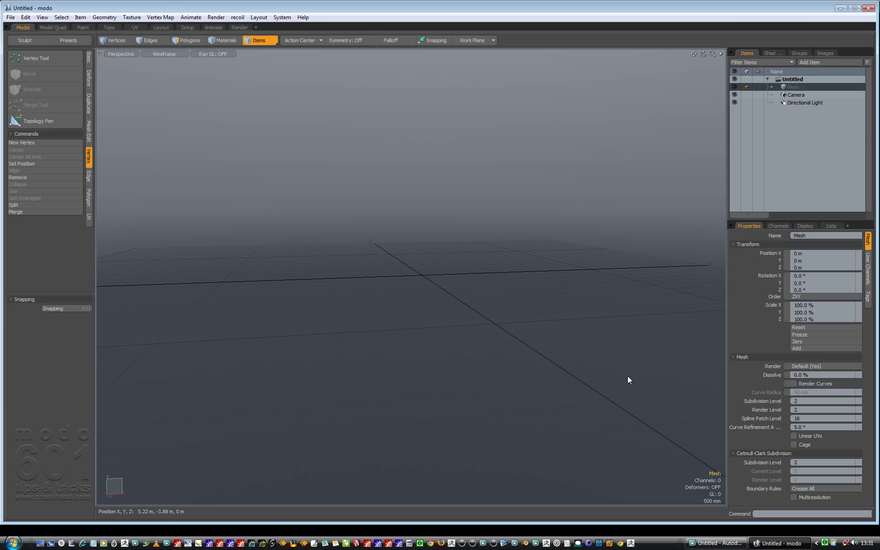
left_click(52, 28)
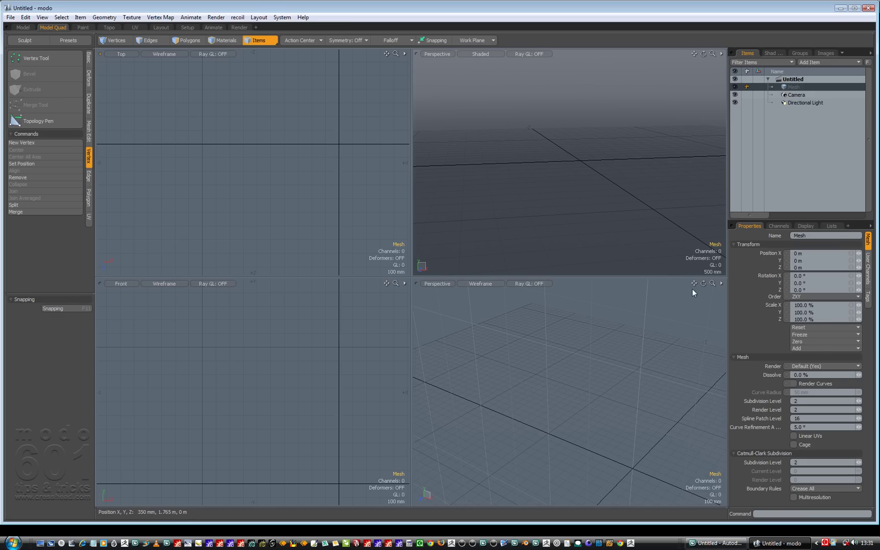
Step: Set the GL Background of the wireframe Perspective viewport to Gradient
left_click_drag(703, 283, 774, 274)
left_click_drag(526, 379, 508, 367)
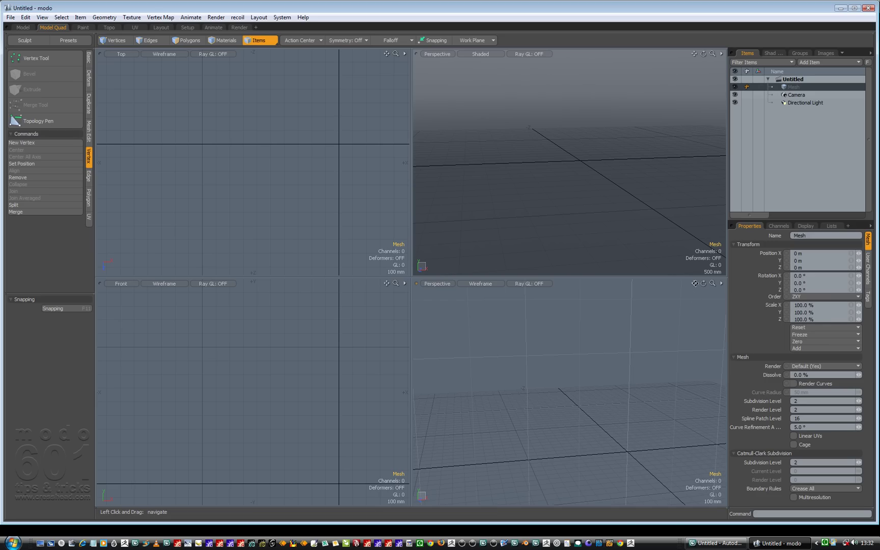
mouse_move(694, 283)
left_mouse_down()
mouse_move(707, 301)
mouse_move(705, 289)
mouse_move(721, 289)
mouse_move(684, 289)
mouse_move(697, 301)
left_mouse_up()
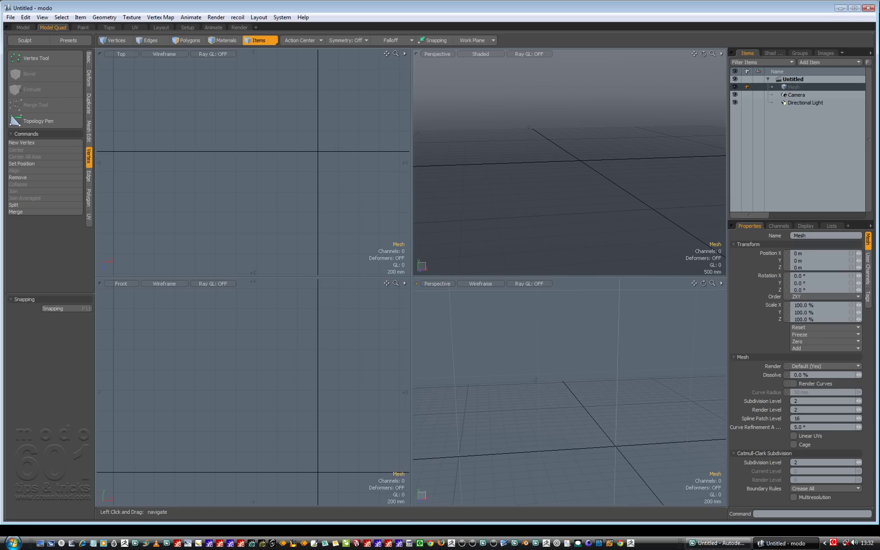
left_click_drag(712, 283, 695, 284)
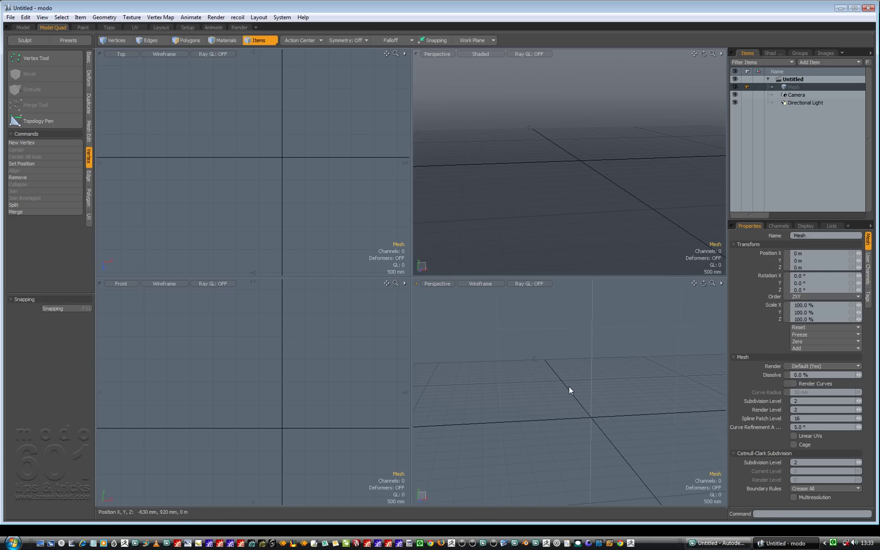
key("o")
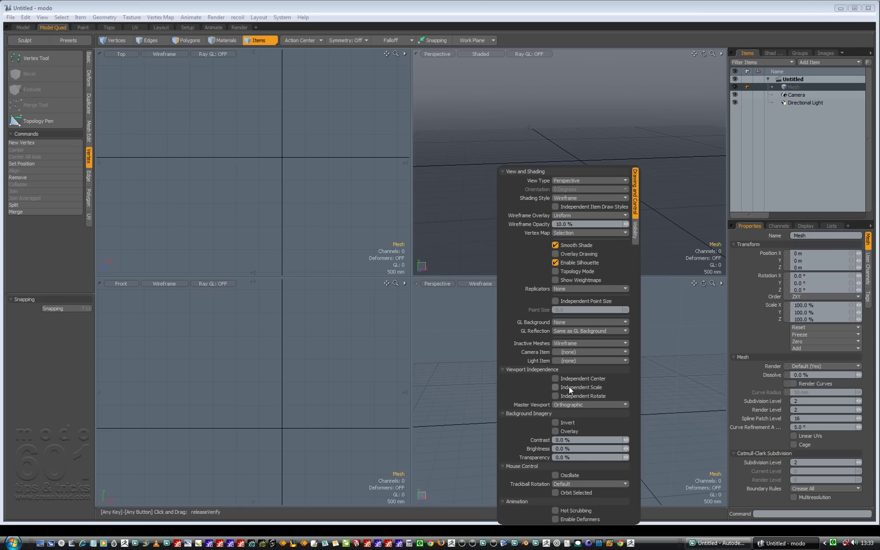
left_click(567, 322)
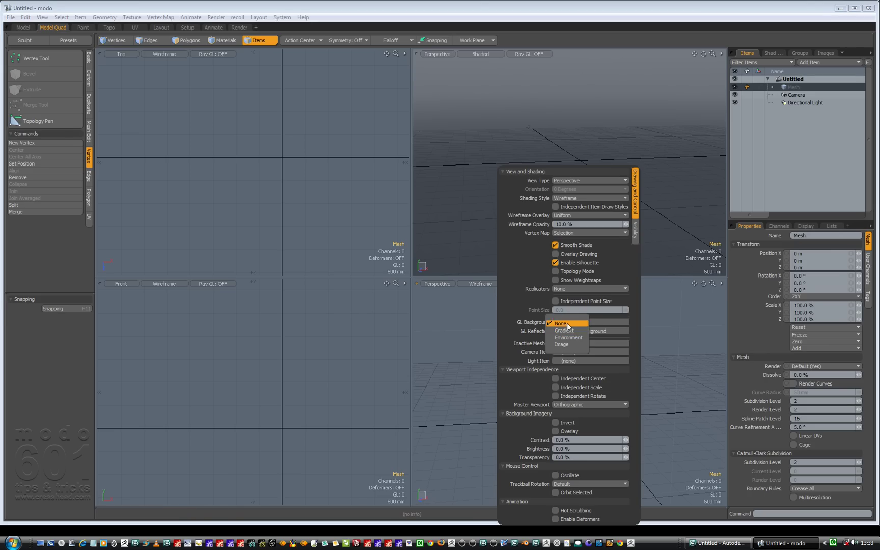
left_click(571, 331)
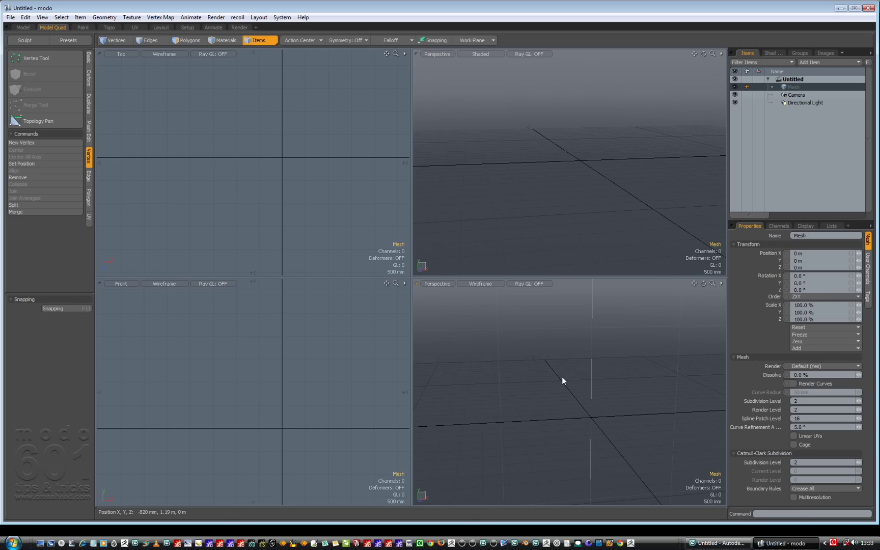
Step: Enable Independent Center, Scale and Rotate for the wireframe Perspective viewport and test them by orbiting it
key("o")
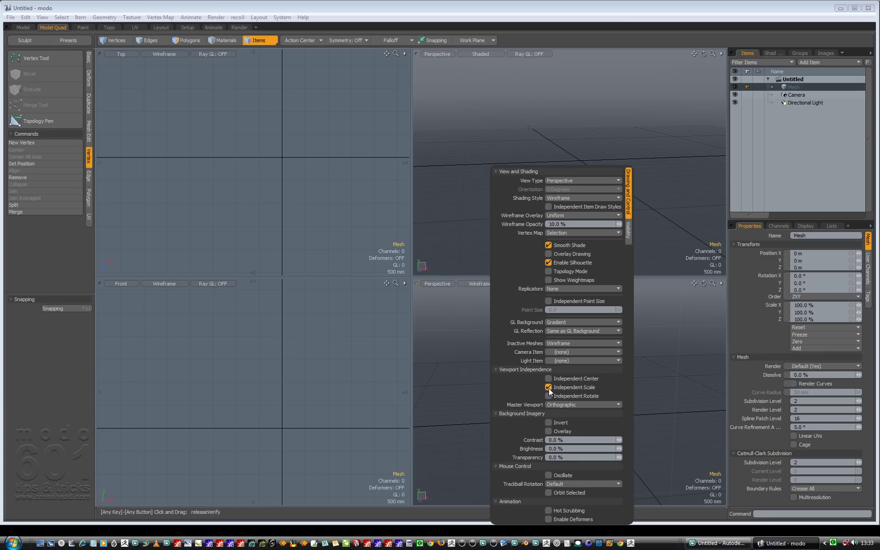
left_click(548, 378)
left_click(548, 396)
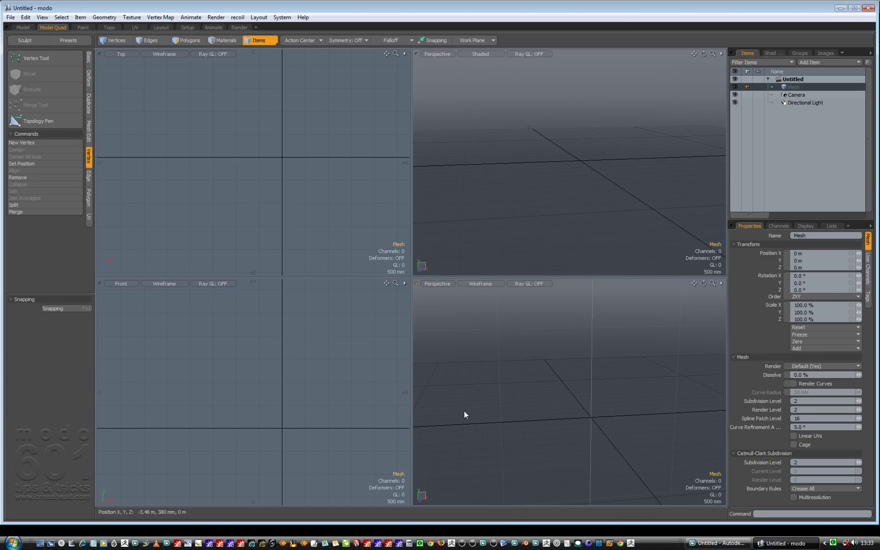
mouse_move(703, 283)
left_mouse_down()
mouse_move(722, 288)
mouse_move(729, 304)
mouse_move(750, 289)
mouse_move(701, 258)
mouse_move(727, 315)
mouse_move(718, 264)
mouse_move(741, 290)
mouse_move(759, 285)
mouse_move(727, 312)
mouse_move(679, 296)
mouse_move(672, 309)
mouse_move(716, 285)
mouse_move(740, 285)
mouse_move(692, 286)
mouse_move(662, 325)
mouse_move(545, 374)
left_mouse_up()
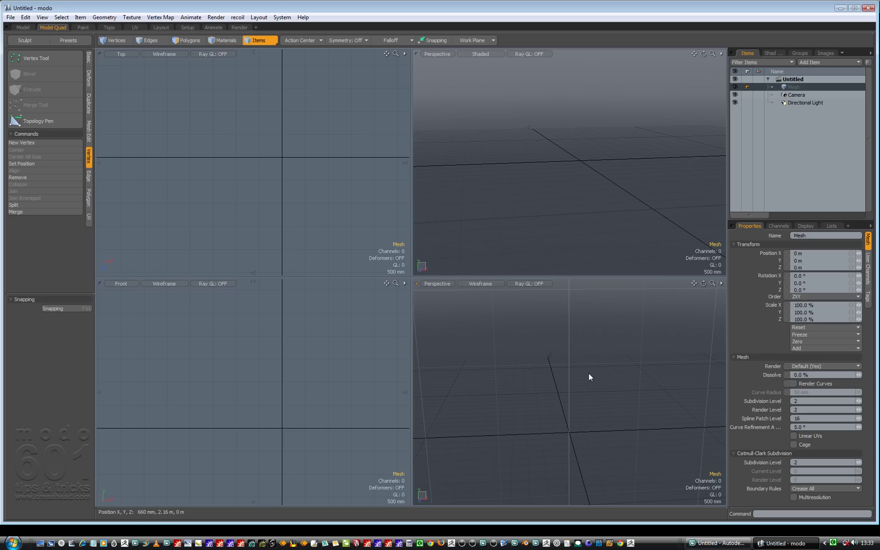
Step: Disable Independent Center, Scale and Rotate for the wireframe Perspective viewport and check the linked zooming across the views
key("o")
left_click(575, 378)
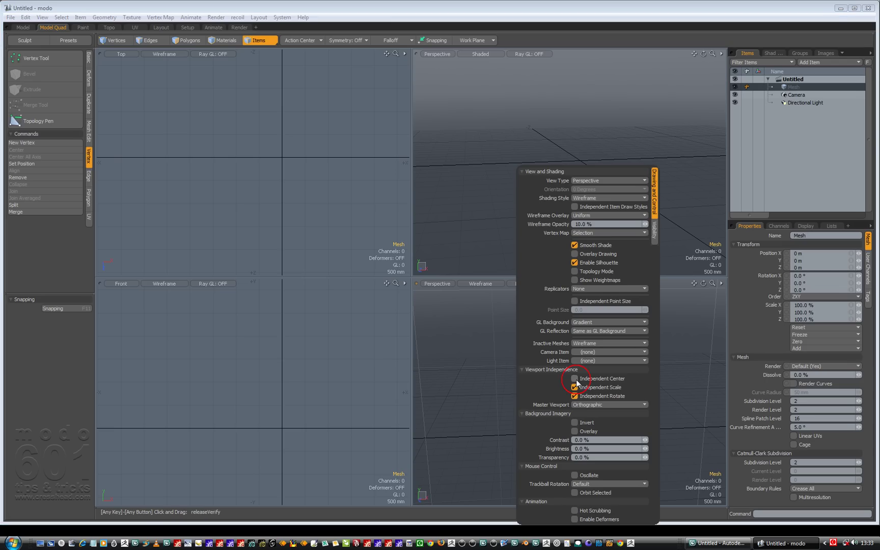
left_click(577, 386)
left_click(576, 395)
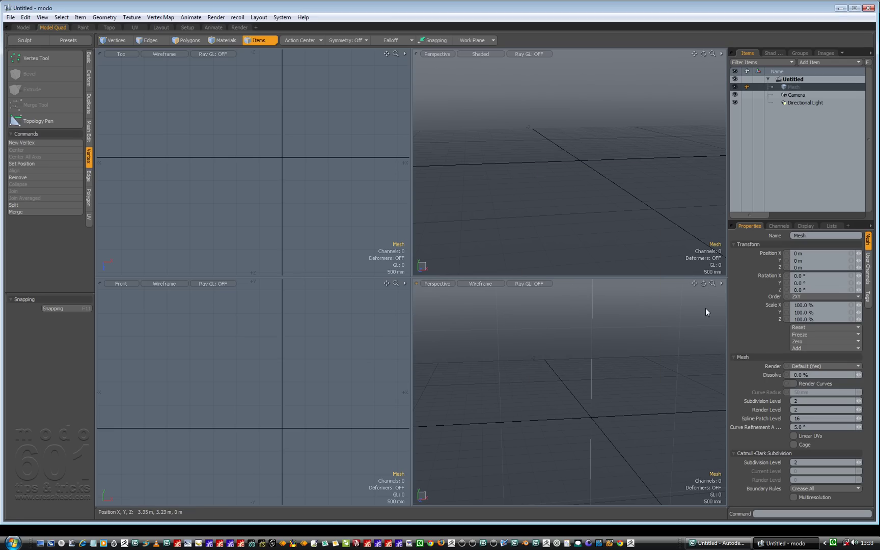
left_click_drag(713, 284, 669, 291)
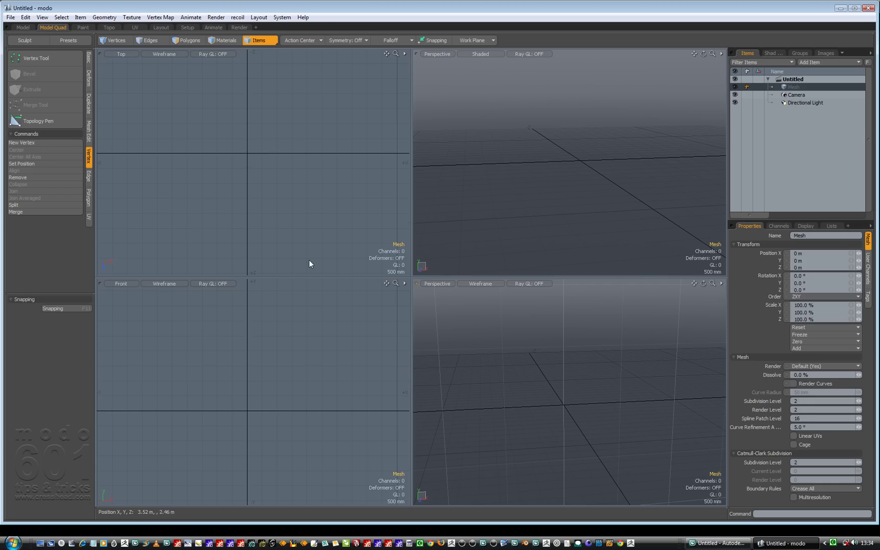
Step: Switch to 3ds Max to compare its four-viewport arrangement, and return to modo
left_click(715, 543)
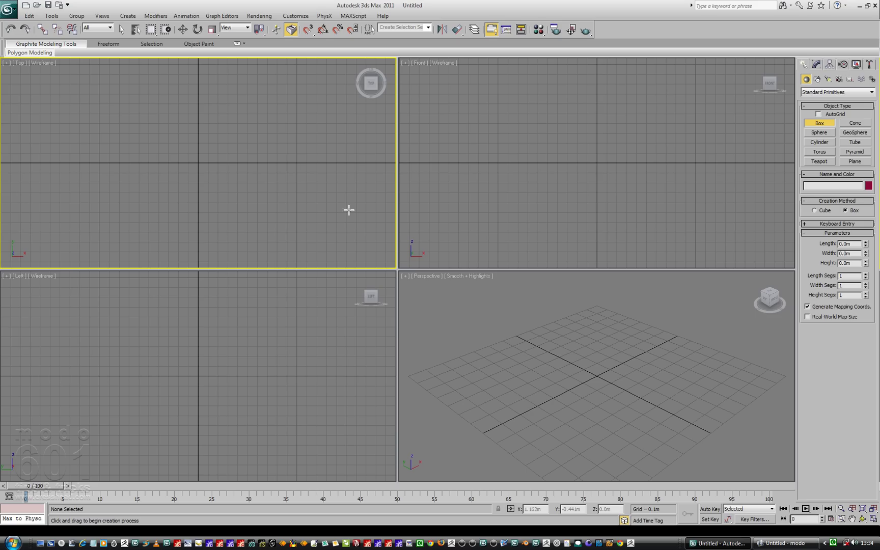
left_click(768, 544)
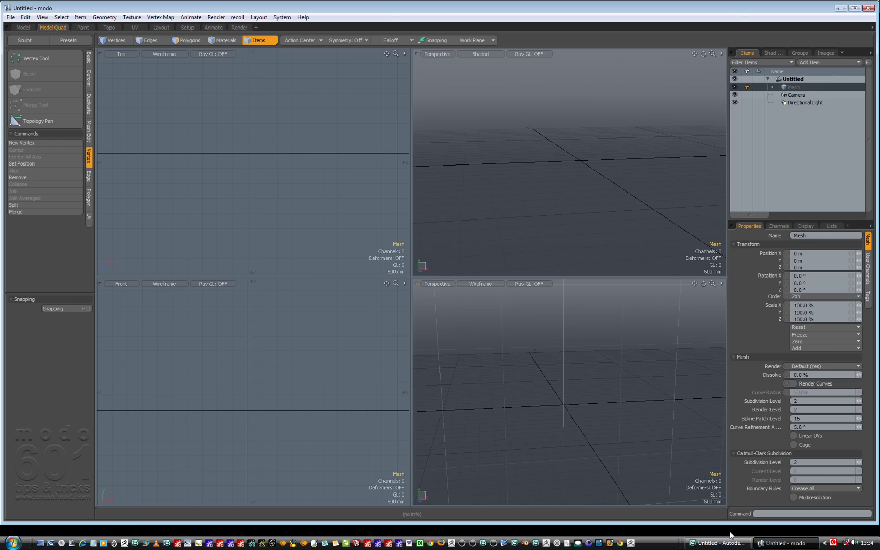
left_click(711, 548)
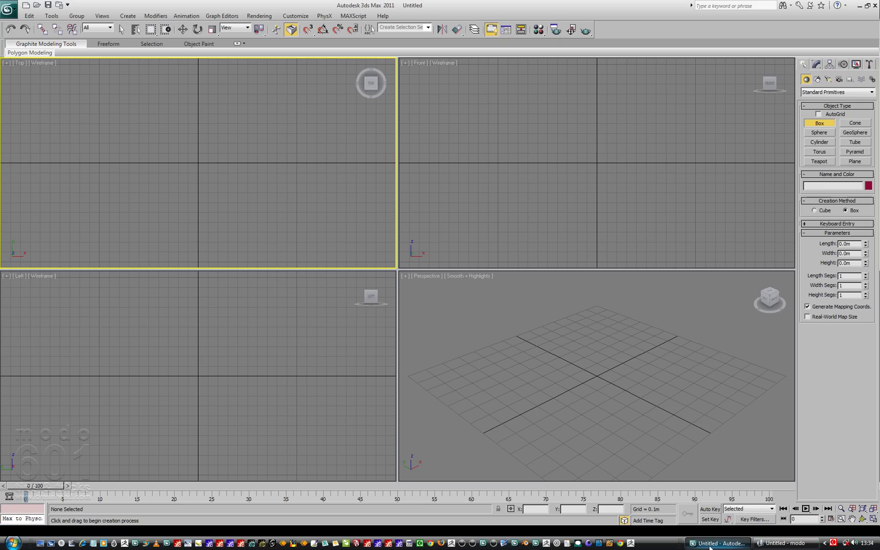
left_click(763, 544)
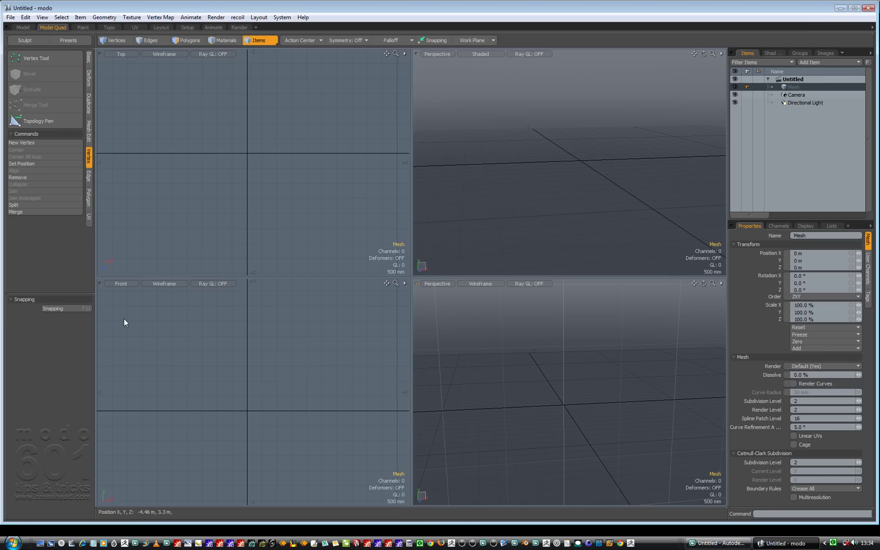
Step: Change the Front viewport to the Left view and the shaded Perspective viewport to the Front view
left_click(118, 283)
left_click(117, 275)
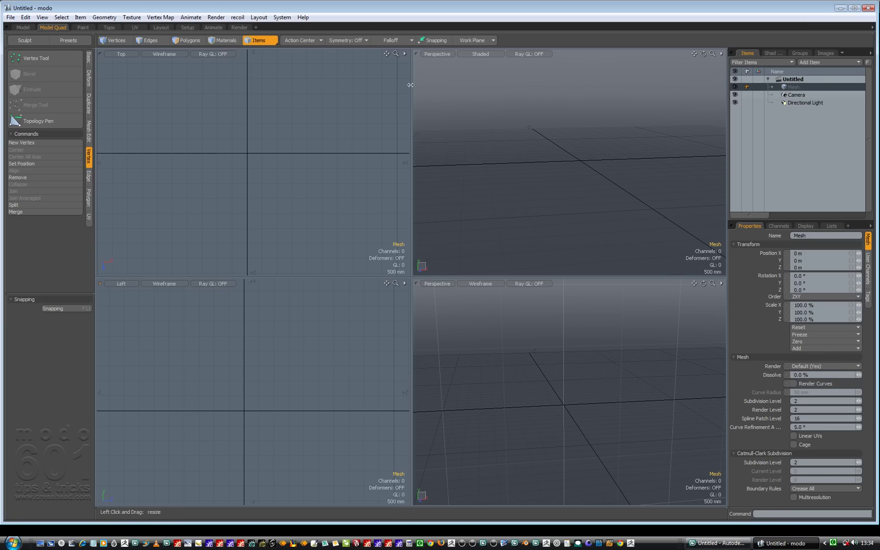
left_click(439, 53)
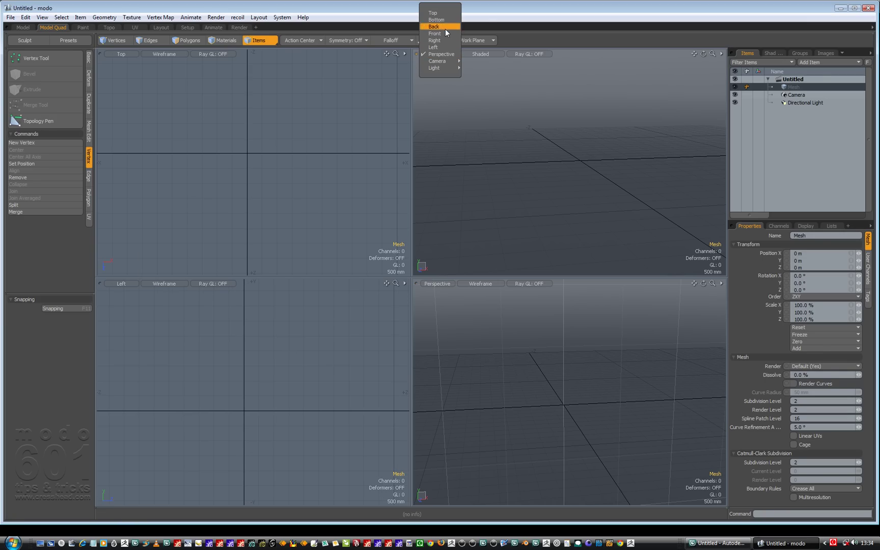
left_click(446, 40)
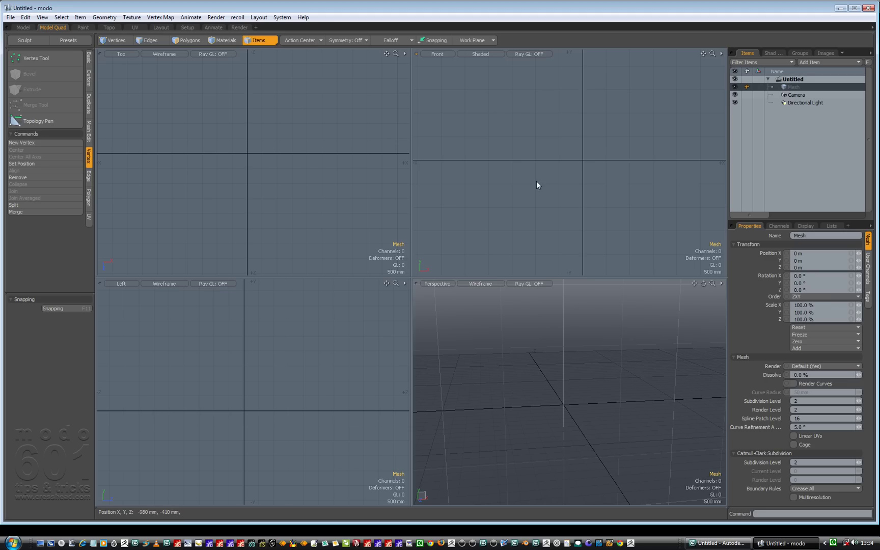
Step: Enable Independent Rotate, Scale and Center for the Perspective viewport and test them by zooming it
mouse_move(712, 284)
left_mouse_down()
mouse_move(695, 286)
mouse_move(705, 285)
left_mouse_up()
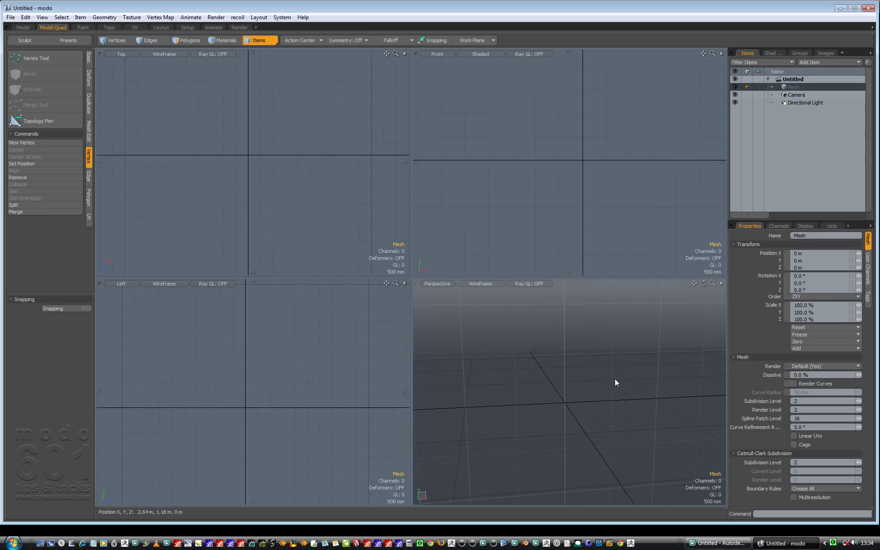
key("o")
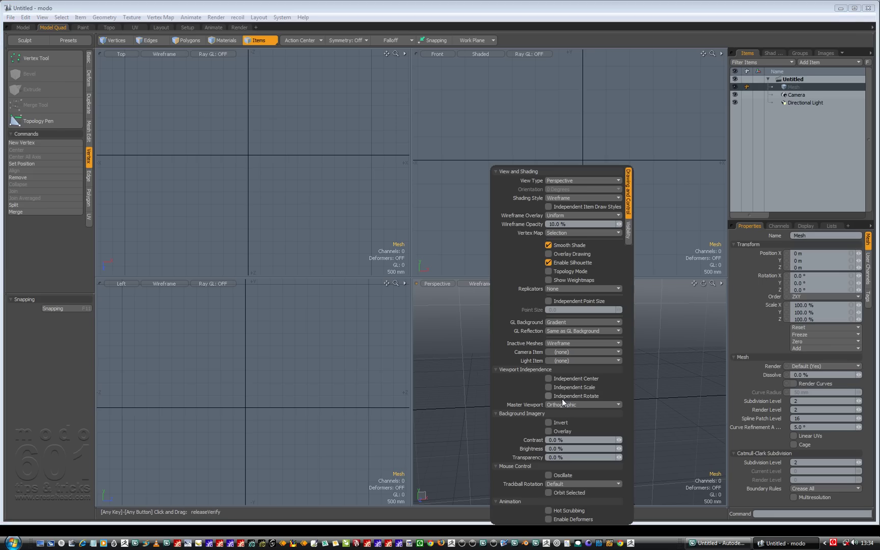
left_click_drag(548, 396, 549, 378)
left_click(692, 359)
left_click_drag(712, 283, 662, 343)
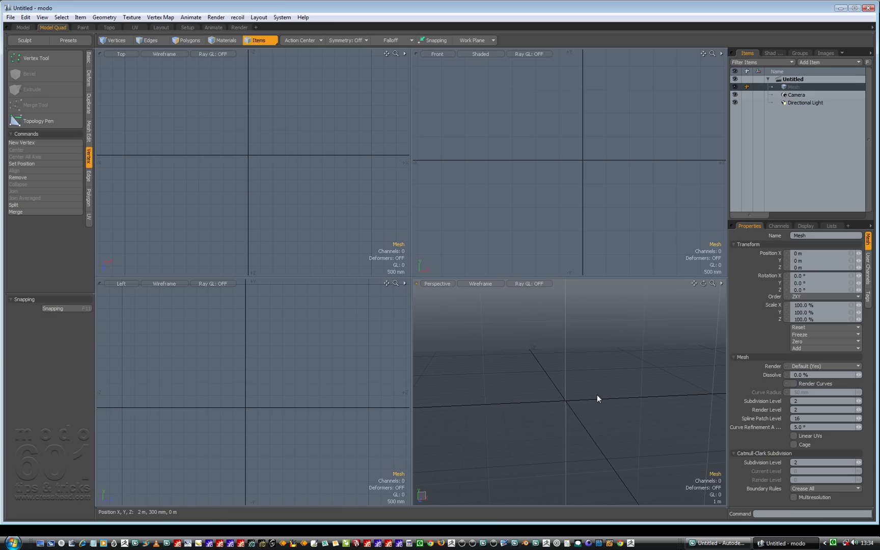